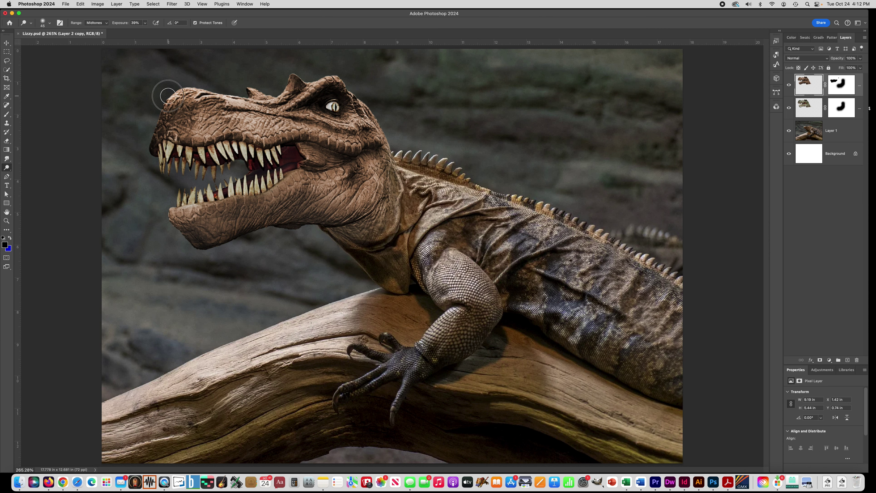
- Dodge along the top of the dinosaur's snout and head with the range set to Highlights
left_click(97, 23)
left_click(97, 31)
key("super+minus")
left_click_drag(238, 131, 369, 108)
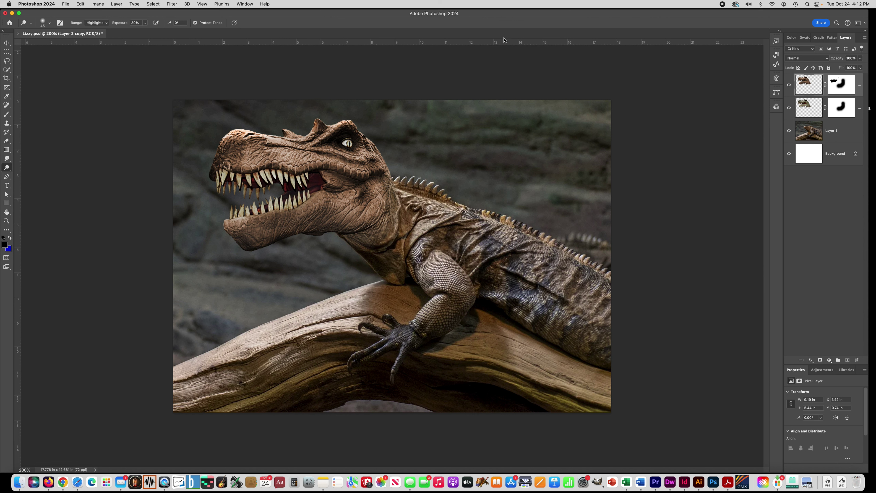
- Deselect the layers and compare the head with the brown copy layer hidden and shown
key("v")
left_click(276, 168)
left_click(60, 177)
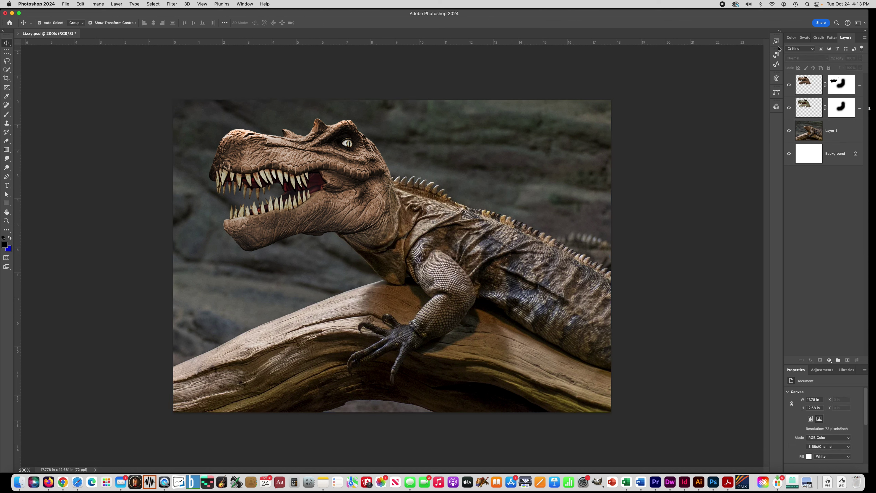
left_click(789, 86)
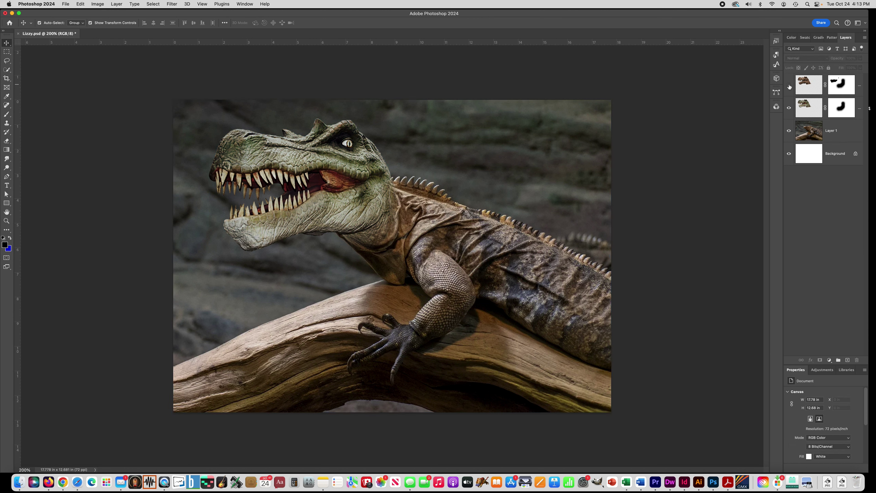
left_click(789, 85)
- Add a new layer clipped to the brown head copy and paint a soft black shadow under the lower jaw with a 100 px brush
left_click(848, 360)
key("super+alt+g")
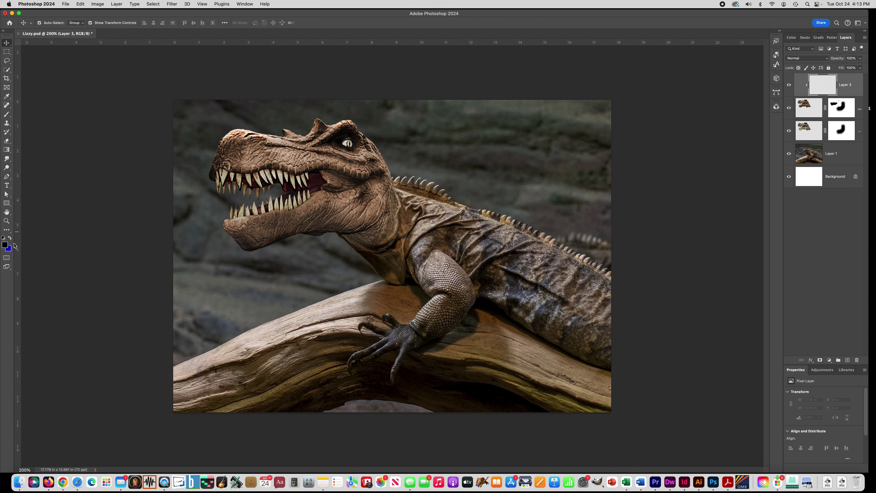
left_click(6, 114)
key("bracketright")
key("bracketright")
key("bracketright")
key("bracketright")
key("bracketright")
key("bracketright")
key("bracketright")
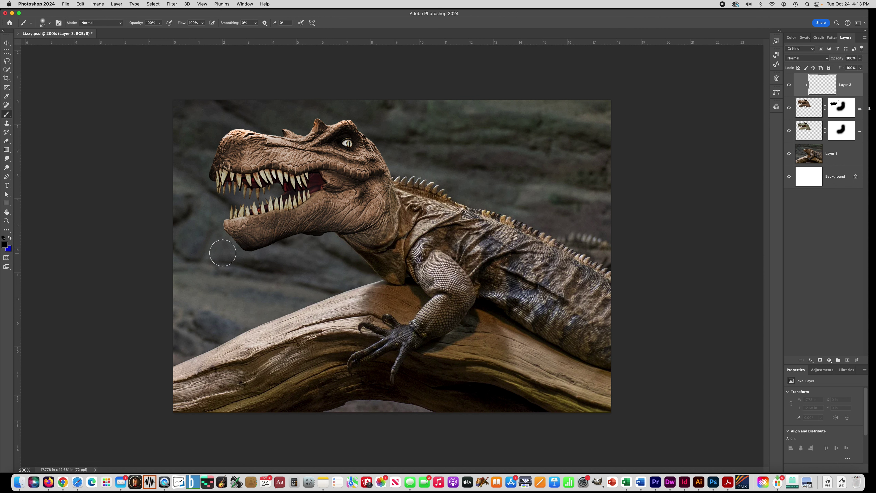
mouse_move(344, 247)
left_mouse_down()
mouse_move(349, 256)
mouse_move(240, 309)
mouse_move(331, 255)
mouse_move(259, 265)
left_mouse_up()
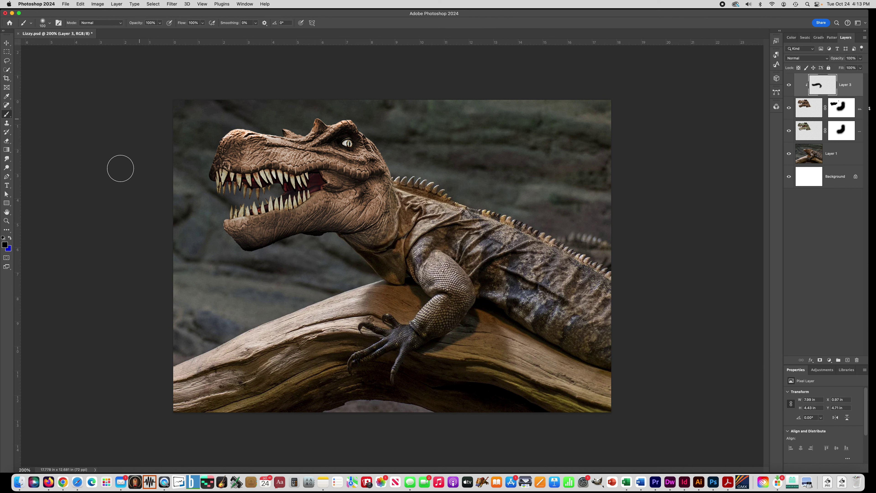
- Set the foreground color to white and brush a highlight along the top edge of the dinosaur's head on the clipped layer
left_click(4, 245)
left_click(639, 224)
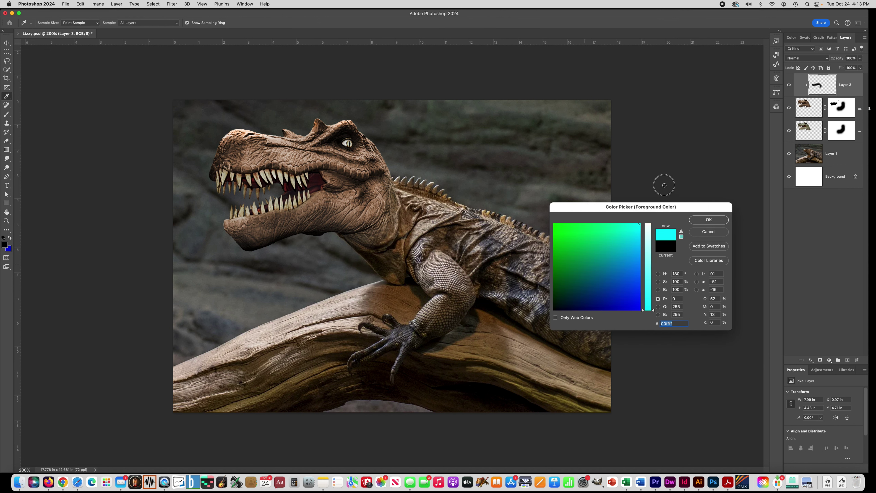
left_click(648, 223)
left_click(704, 219)
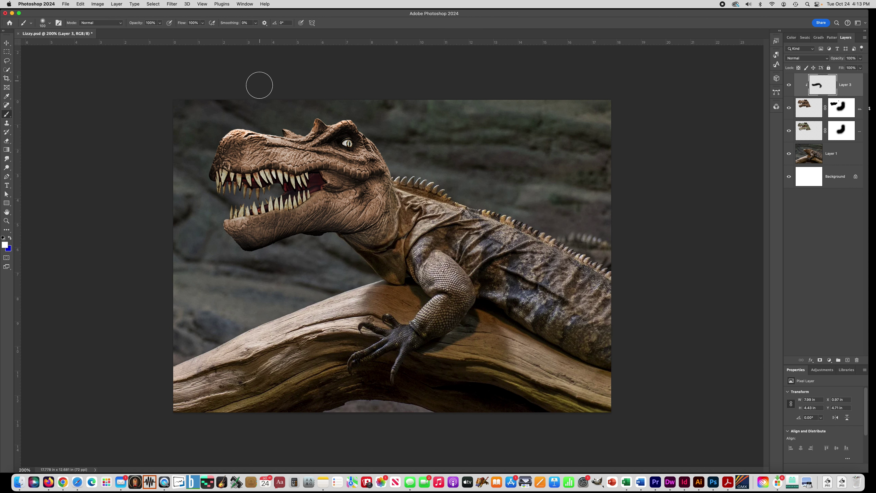
mouse_move(211, 129)
left_mouse_down()
mouse_move(195, 145)
mouse_move(244, 104)
mouse_move(331, 99)
mouse_move(338, 111)
left_mouse_up()
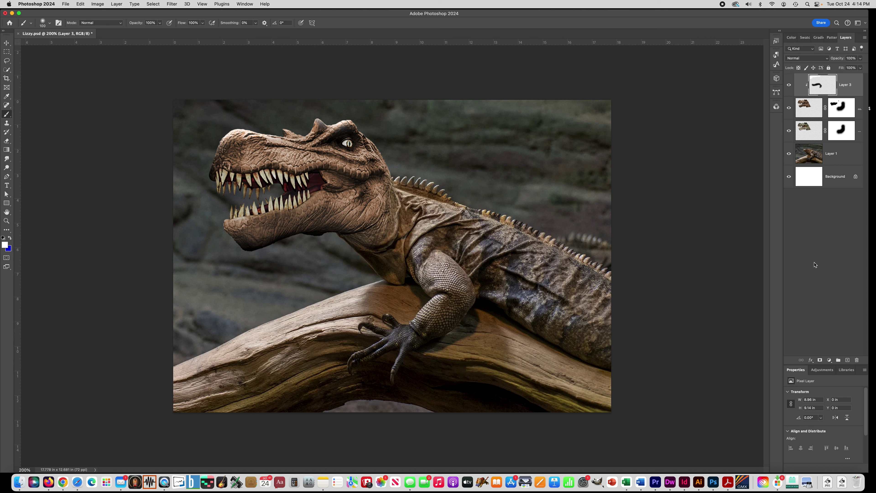
- Add a new empty layer and place it directly above Layer 1, below both dinosaur head layers
left_click(847, 360)
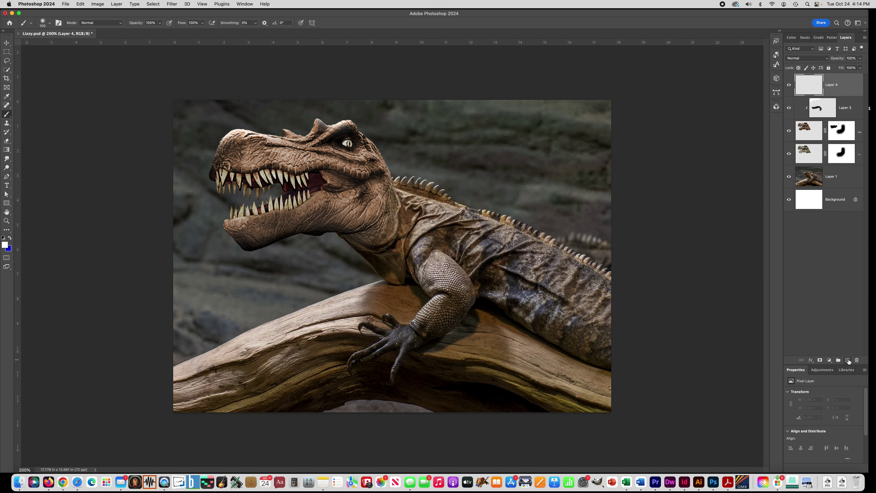
left_click_drag(844, 85, 843, 168)
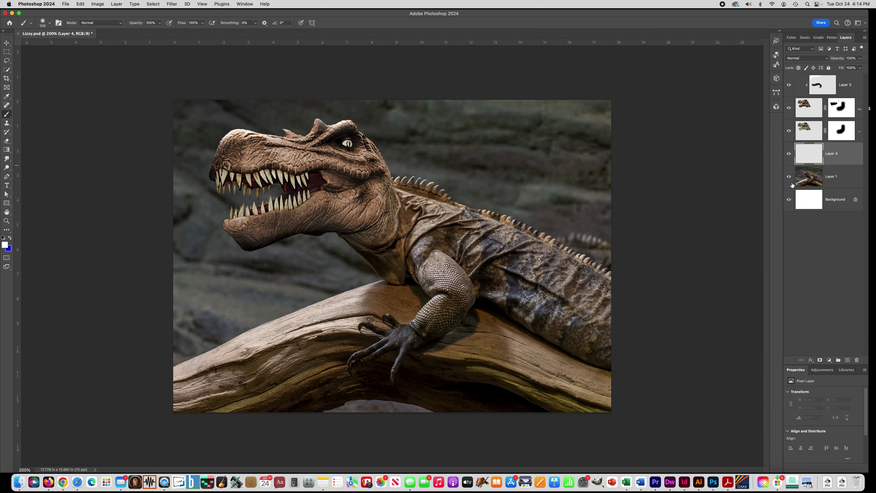
- Select the upper-left part of the log on Layer 1 with the Quick Selection tool
left_click(6, 70)
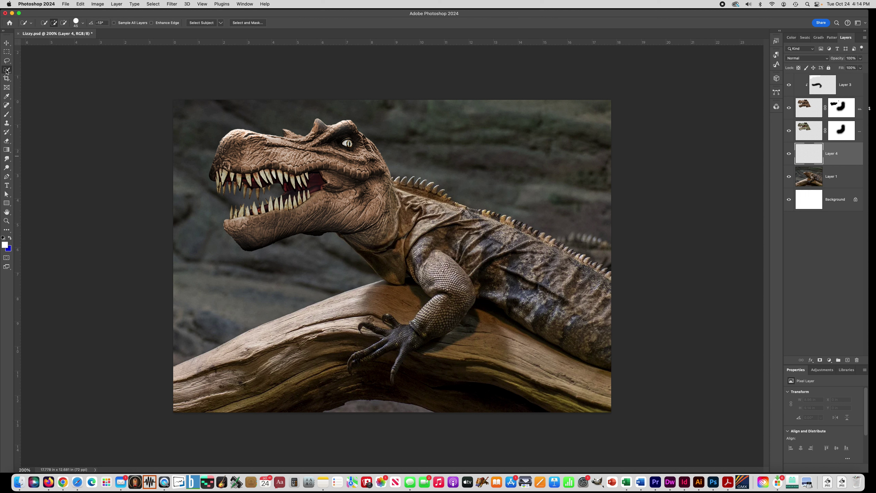
mouse_move(351, 301)
left_mouse_down()
mouse_move(283, 328)
mouse_move(347, 301)
left_mouse_up()
key("super+d")
left_click(832, 179)
mouse_move(349, 300)
left_mouse_down()
mouse_move(414, 309)
mouse_move(381, 311)
mouse_move(360, 302)
left_mouse_up()
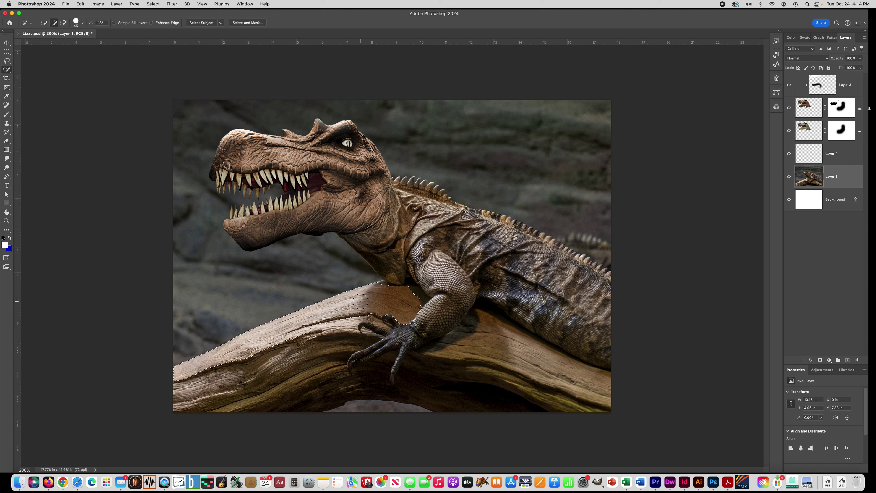
mouse_move(326, 334)
left_mouse_down()
mouse_move(310, 352)
mouse_move(280, 355)
mouse_move(221, 402)
mouse_move(362, 335)
left_mouse_up()
- Paste the selected log area in place on its own layer and check it with the lizard photo layer hidden
left_click(81, 4)
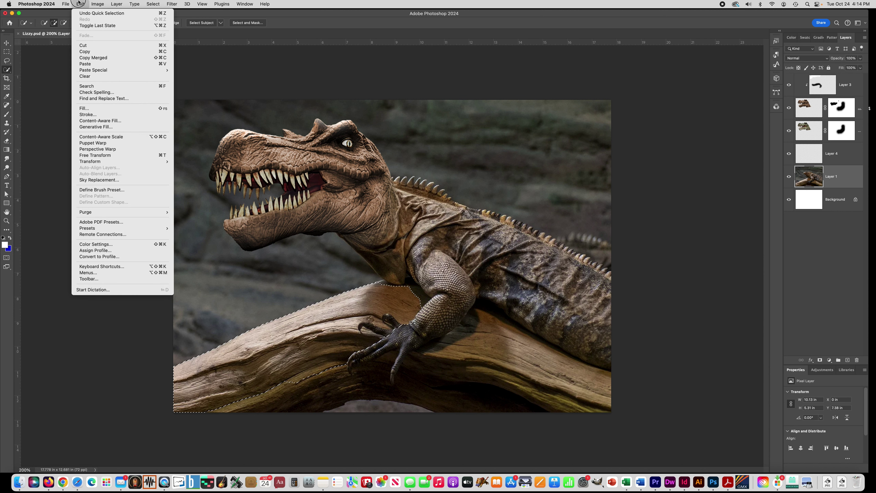
mouse_move(89, 70)
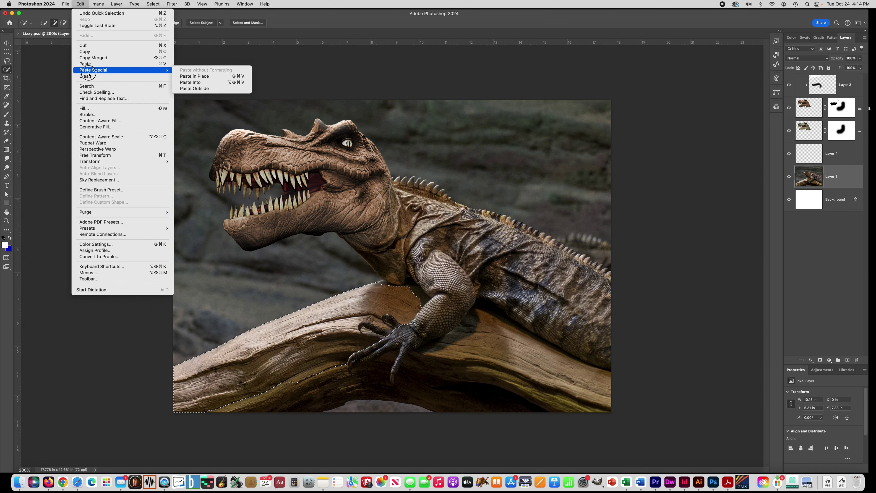
left_click(203, 76)
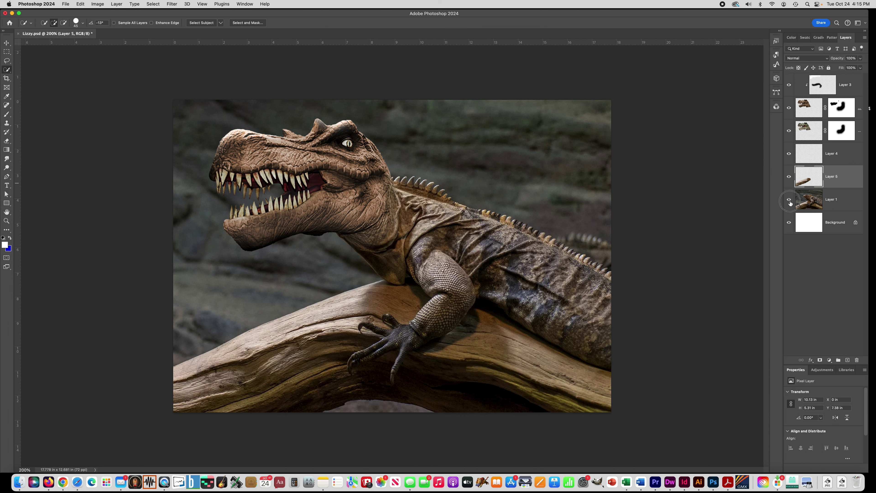
left_click(790, 201)
left_click(791, 178)
left_click(791, 178)
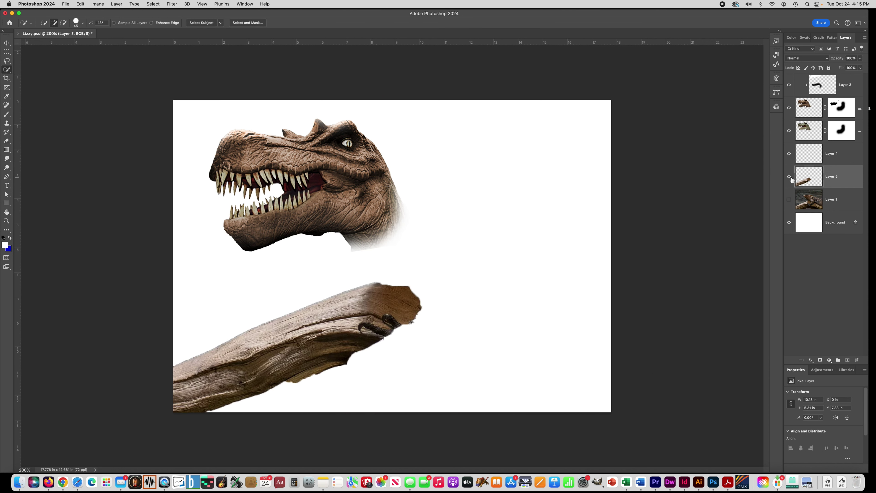
left_click(789, 200)
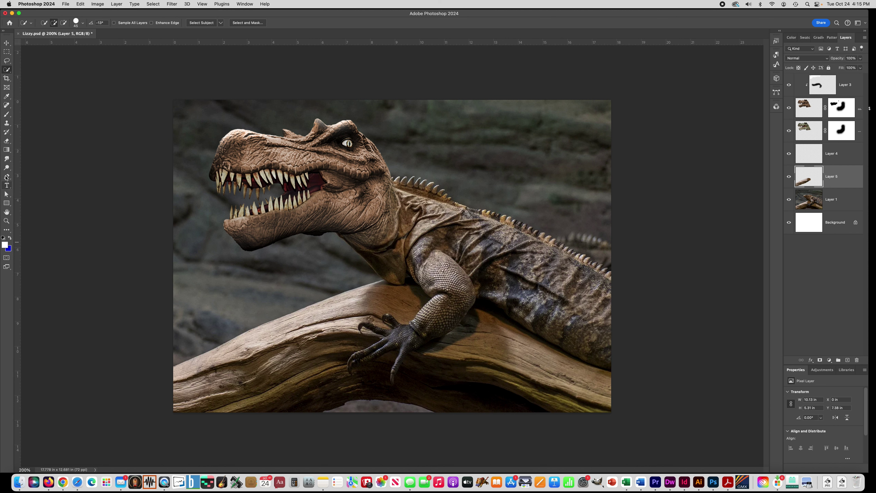
- Set the Burn tool to the Highlights range with a 200 px brush
left_click(8, 169)
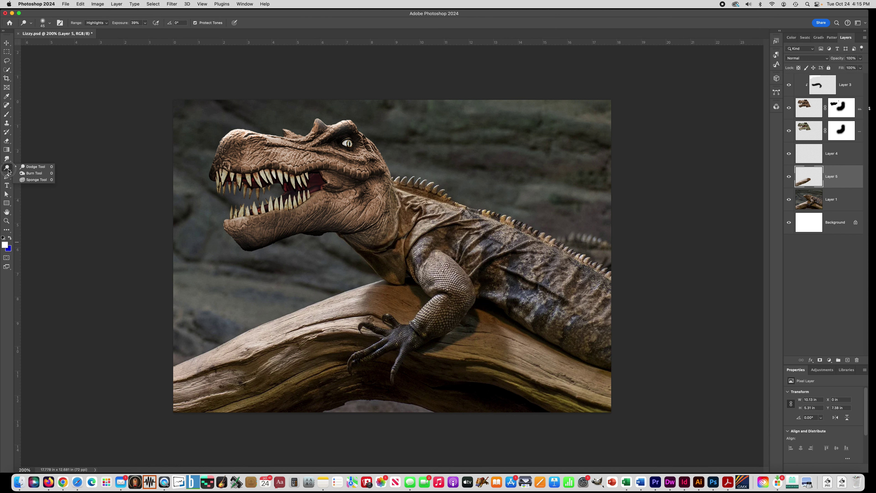
left_click(34, 173)
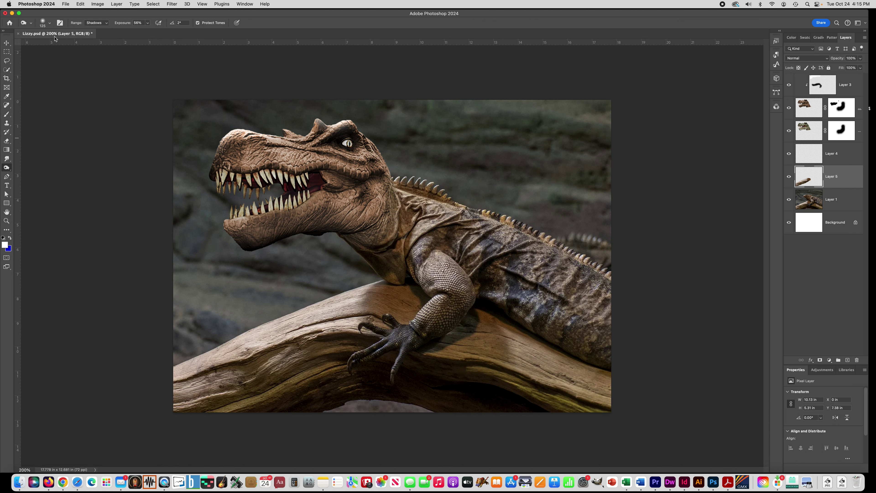
left_click(93, 23)
left_click(94, 38)
key("bracketright")
key("bracketright")
key("bracketright")
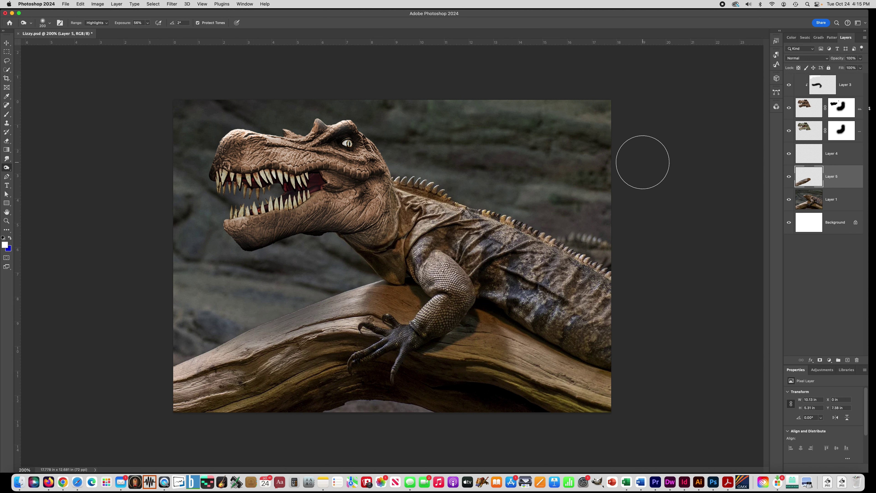
- Clip the empty Layer 4 to the pasted log layer with a clipping mask
left_click(835, 162)
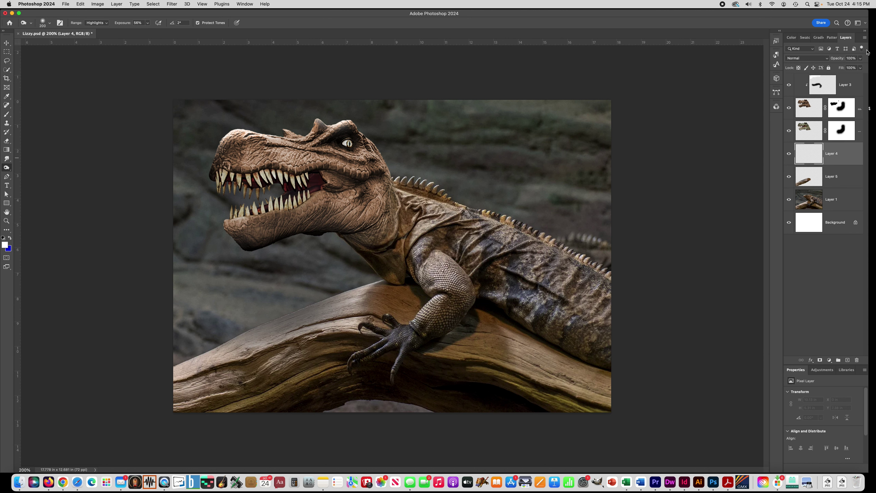
left_click(865, 37)
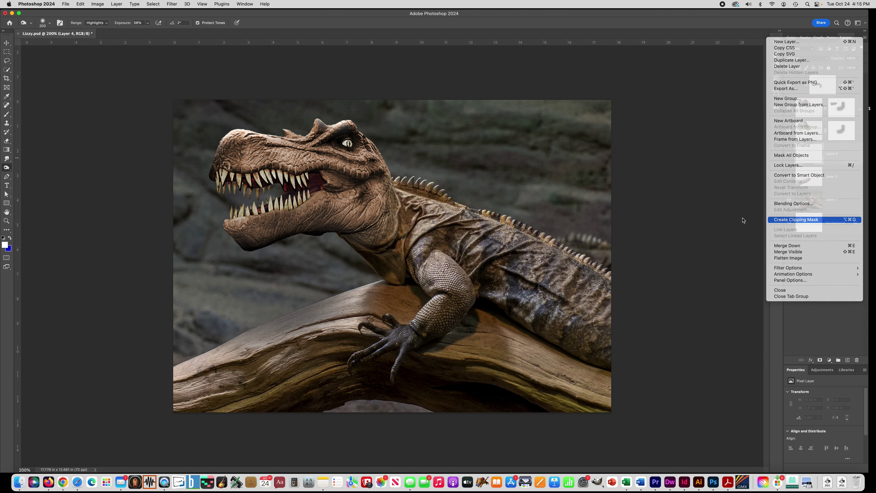
key("Return")
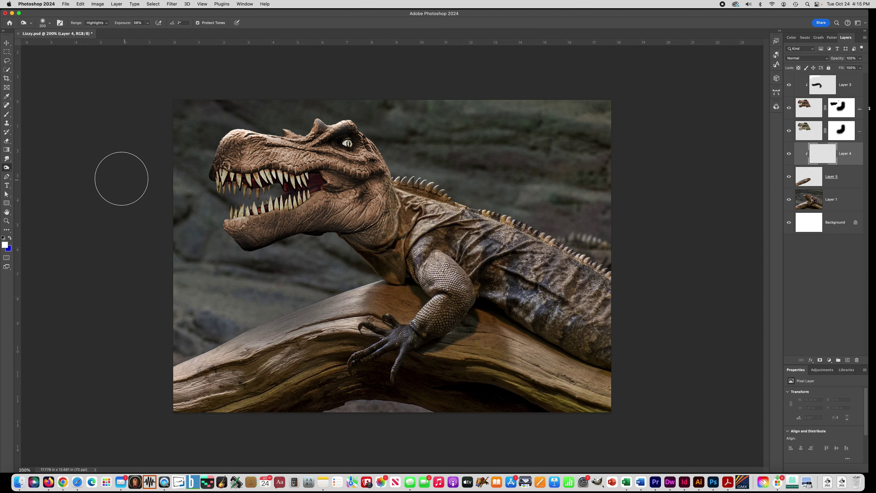
- Set the foreground color to black and brush a soft shadow along the log's upper edge beneath the jaw on Layer 4
left_click(10, 238)
left_click(6, 245)
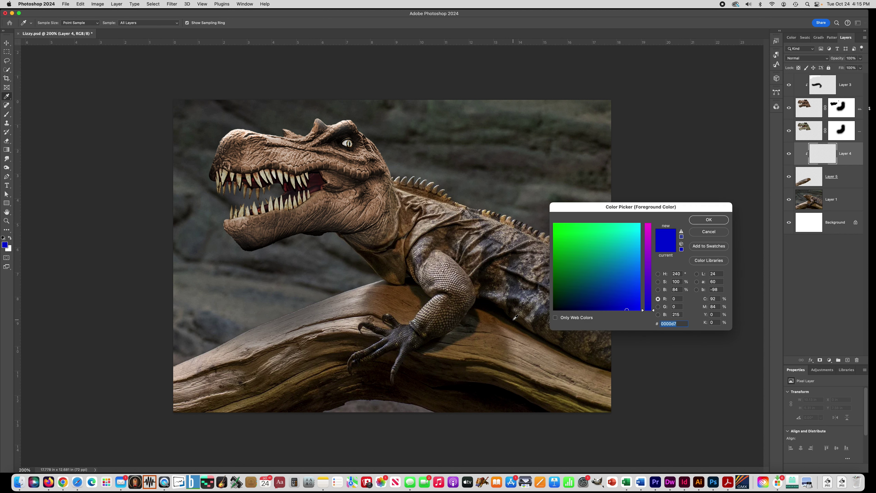
left_click(708, 221)
key("o")
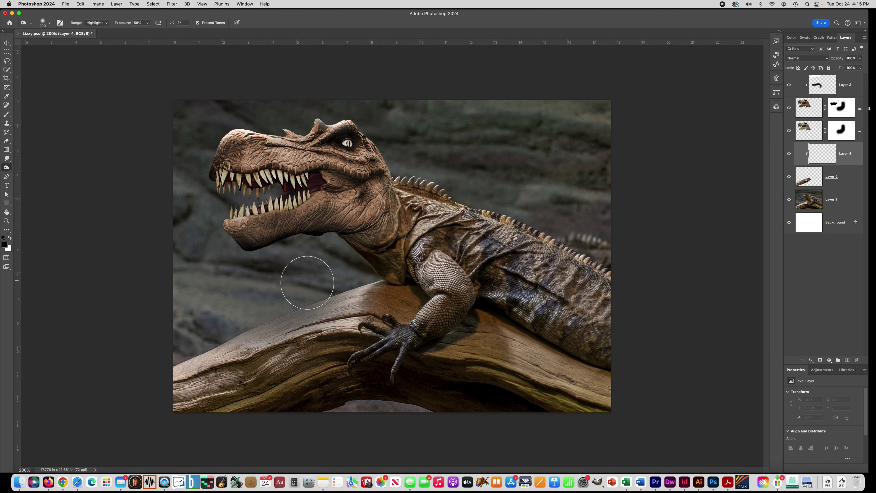
left_click(6, 114)
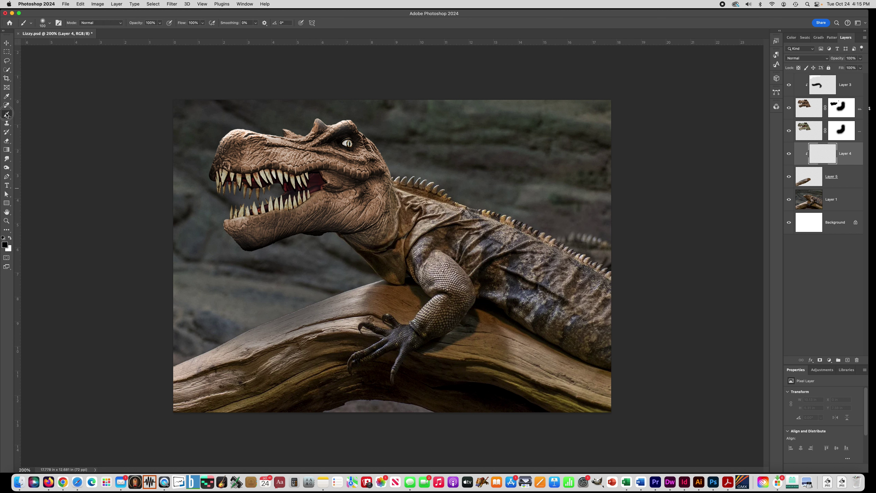
key("bracketright")
mouse_move(322, 280)
left_mouse_down()
mouse_move(254, 303)
mouse_move(320, 280)
mouse_move(336, 255)
mouse_move(310, 280)
left_mouse_up()
key("bracketright")
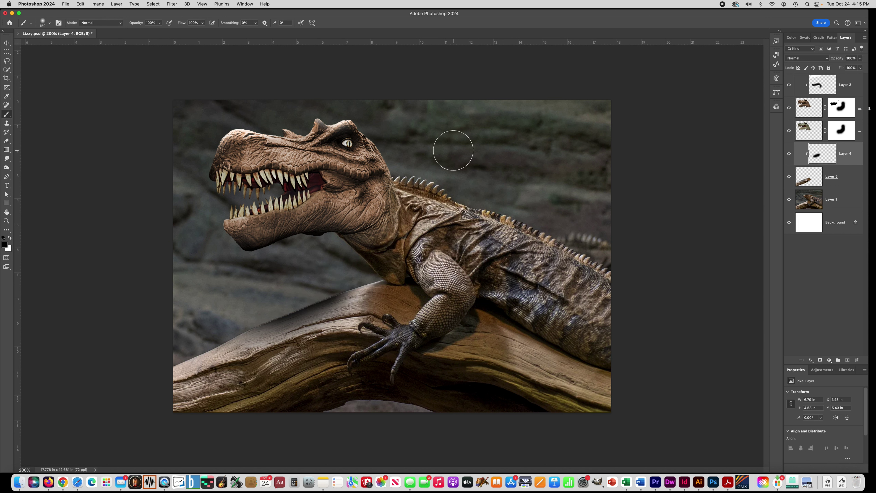
- Set the log shadow layer's blend mode to Darken and its opacity to 50%
left_click(809, 61)
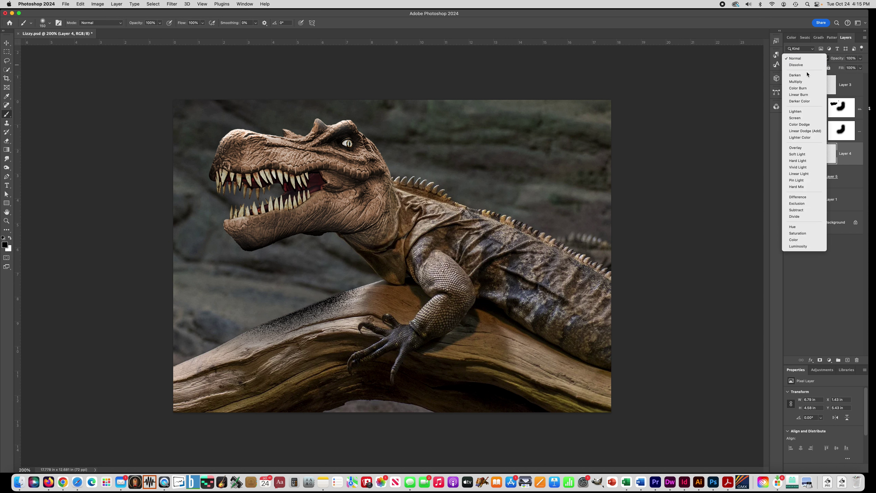
left_click(803, 77)
left_click(860, 60)
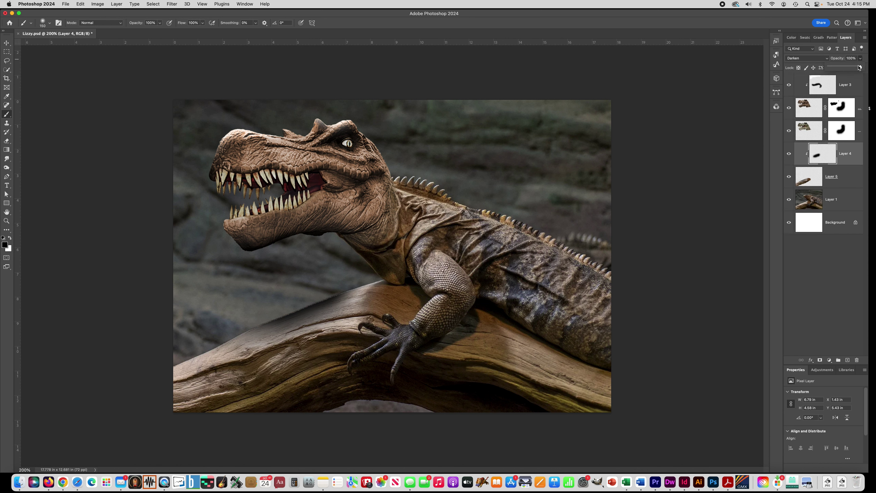
left_click_drag(859, 67, 845, 70)
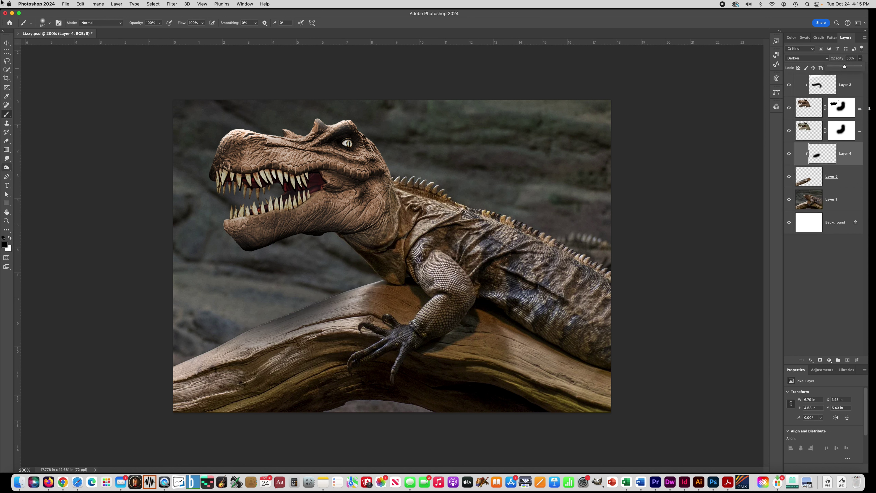
- Examine the shadow along the log's upper edge up close and deselect the layer
key("v")
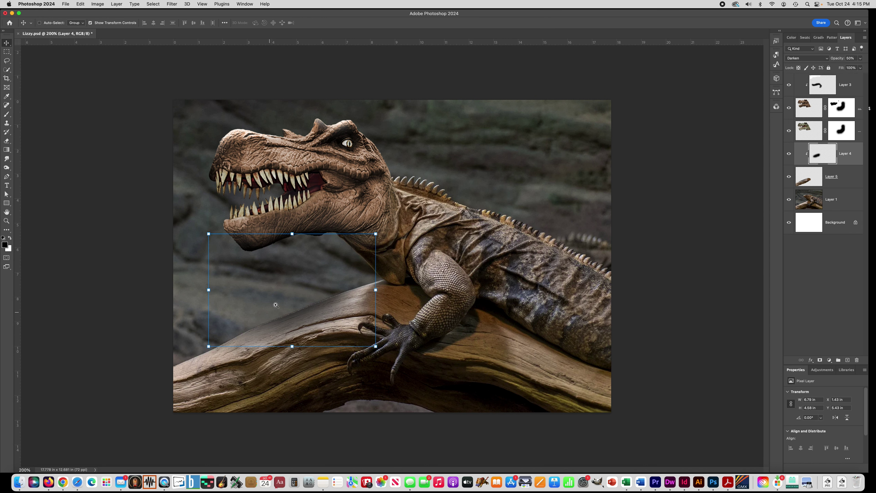
left_click(320, 324)
left_click(320, 324)
left_click(320, 324)
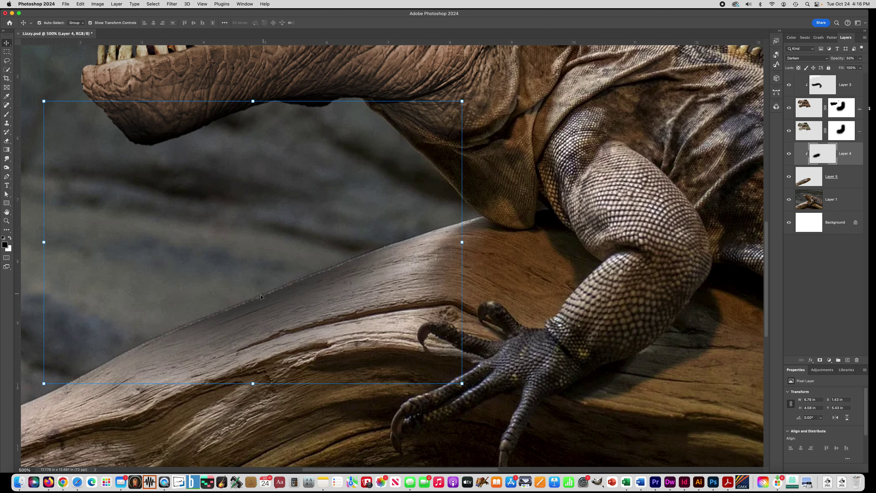
left_click(230, 239, "alt")
left_click(230, 238, "alt")
left_click(108, 220)
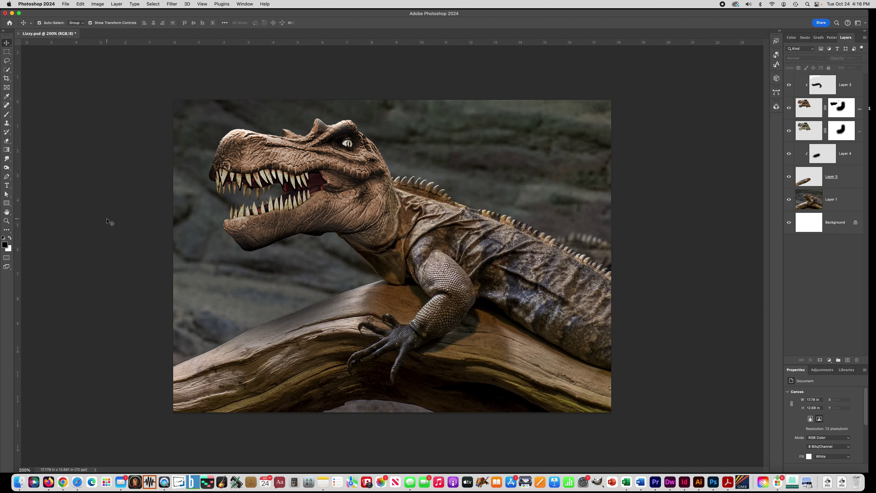